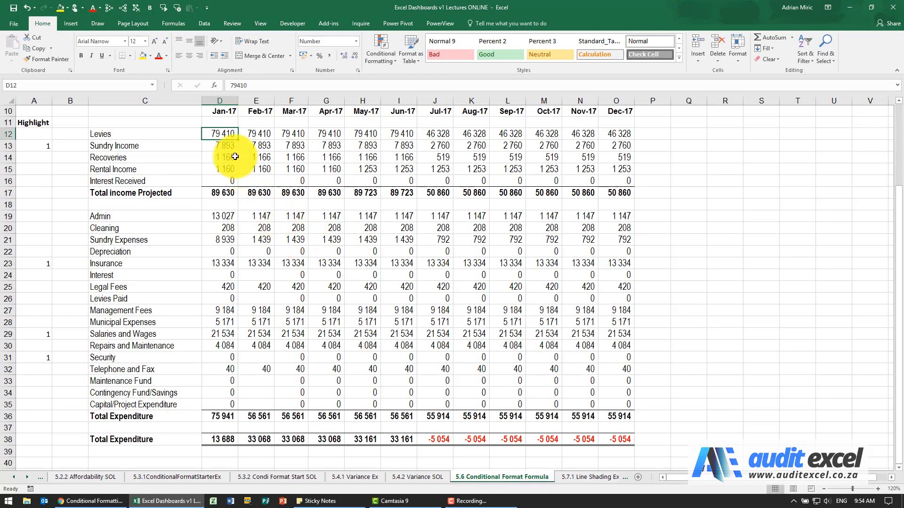
Inspect the income figures and the 1 flags in A13 and A23, selecting the Sundry Income row.
drag(221, 135, 611, 179)
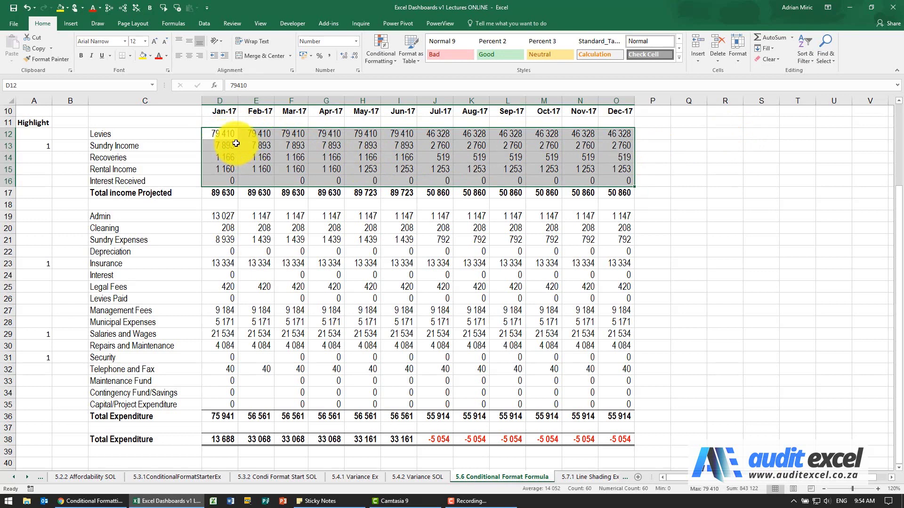
click(217, 134)
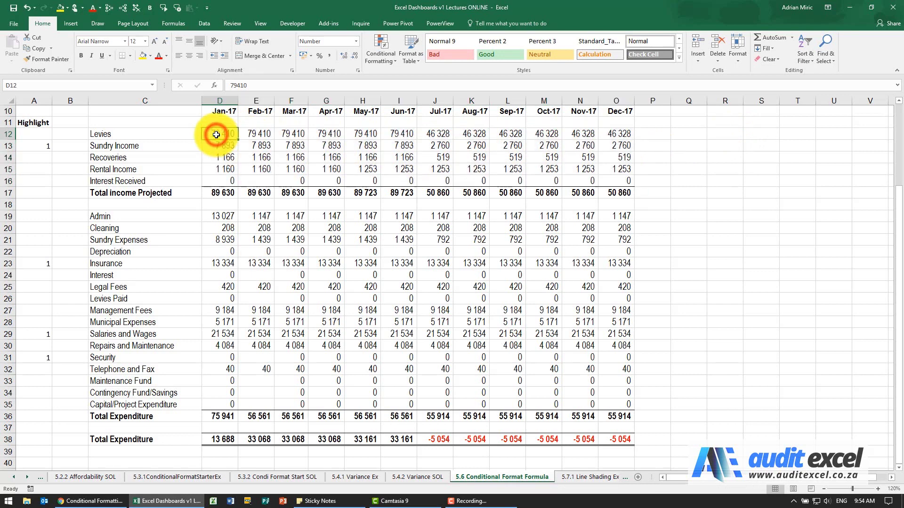
click(47, 147)
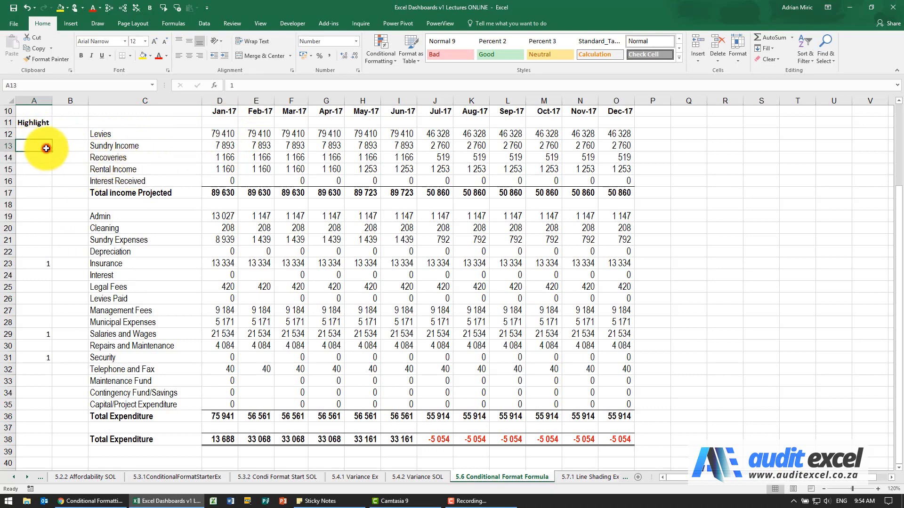
click(37, 261)
click(38, 145)
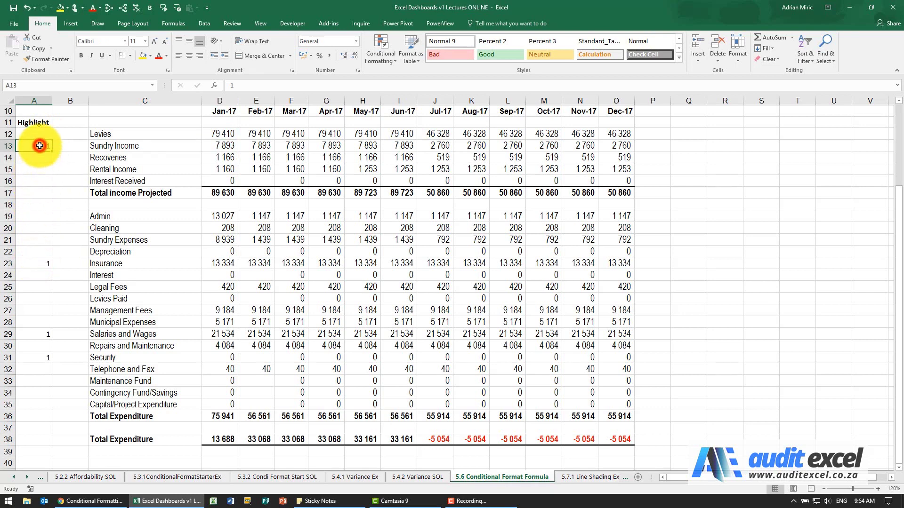
drag(219, 147, 612, 147)
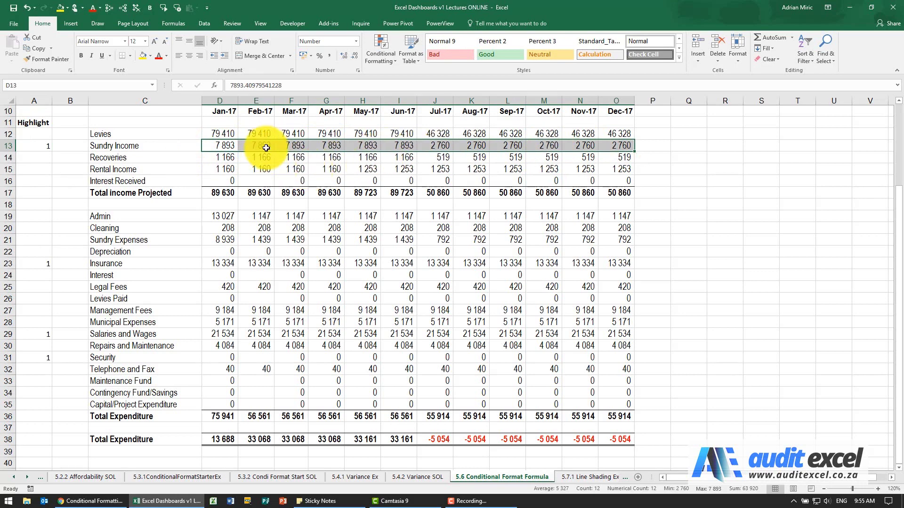
Select the figures D12:O38 and browse the Conditional Formatting submenus.
drag(223, 134, 613, 436)
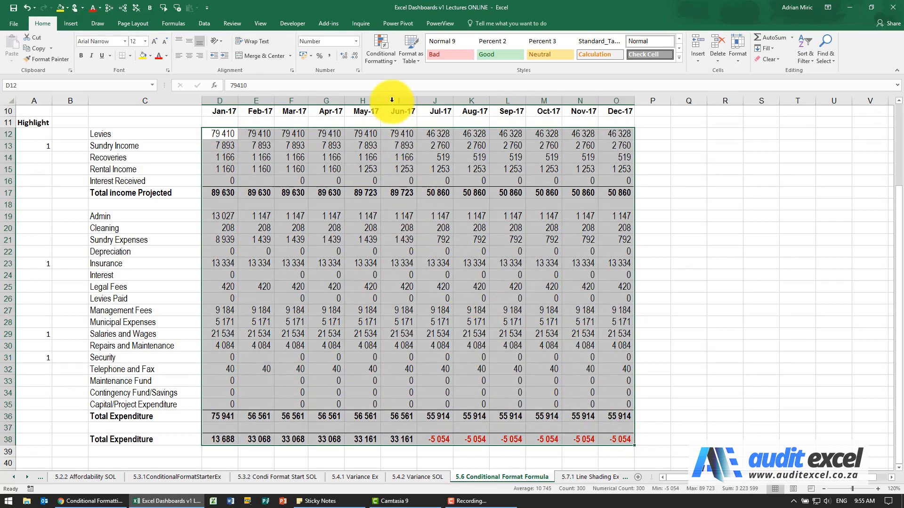
click(378, 56)
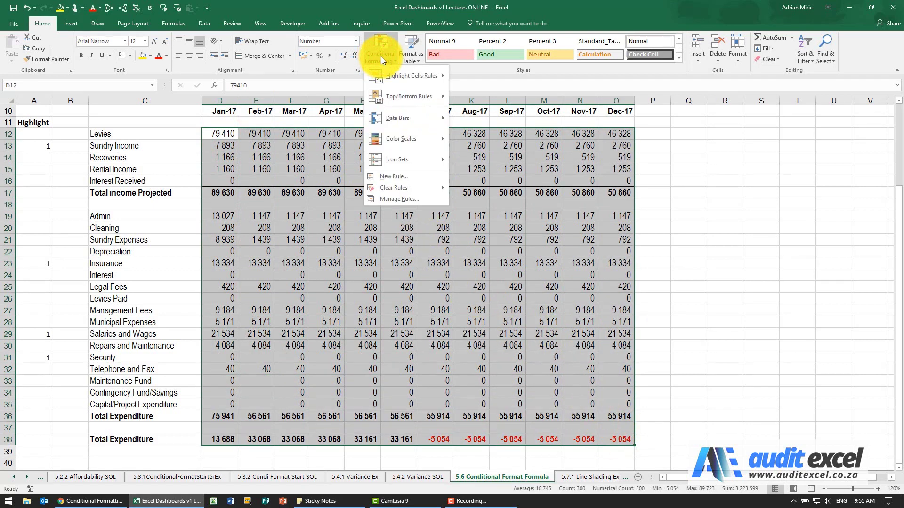
mouse_move(393, 97)
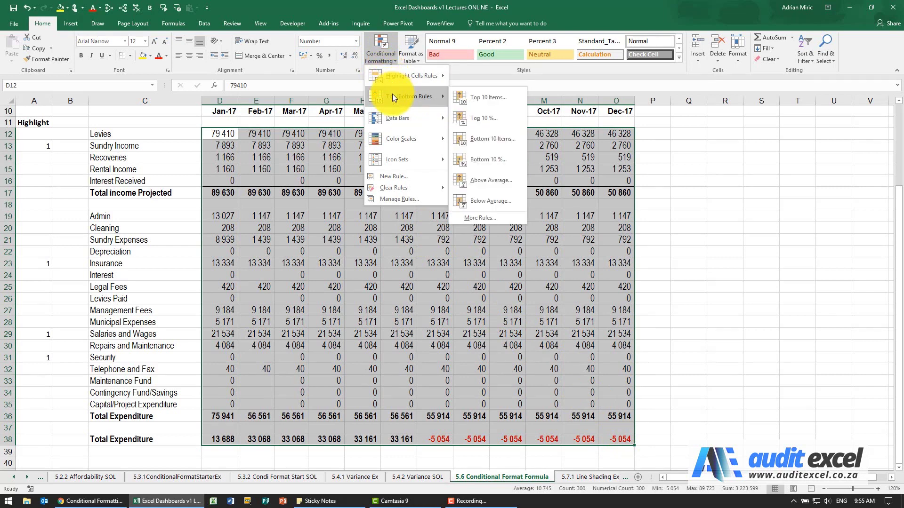
mouse_move(395, 119)
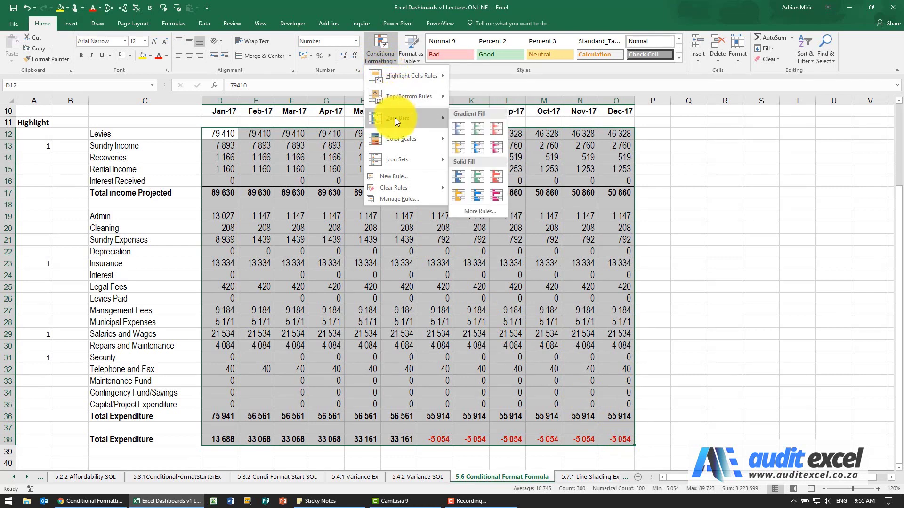
mouse_move(402, 134)
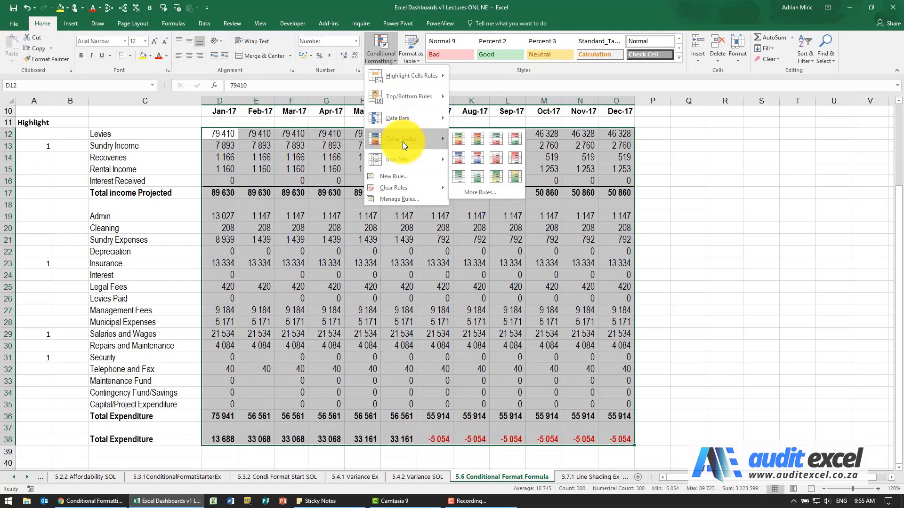
Create a new rule of type 'Use a formula to determine which cells to format', keeping the data visible.
click(407, 177)
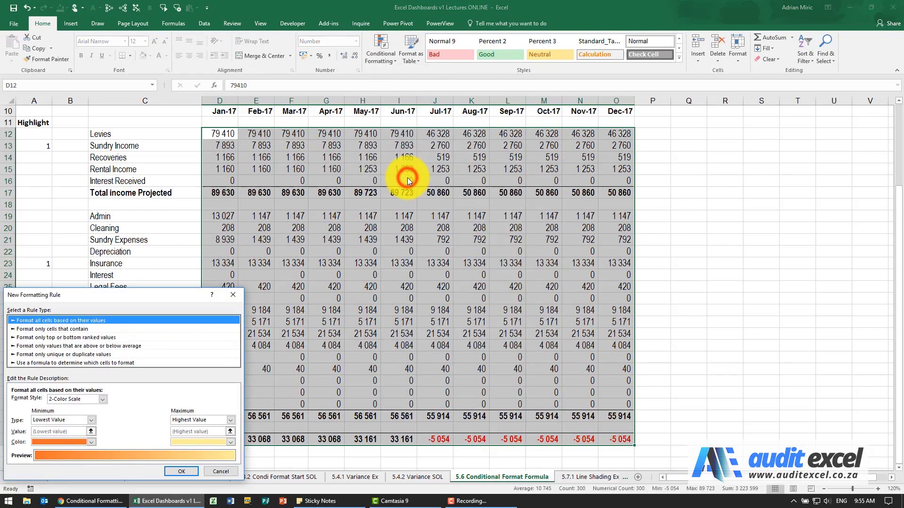
drag(164, 292, 445, 73)
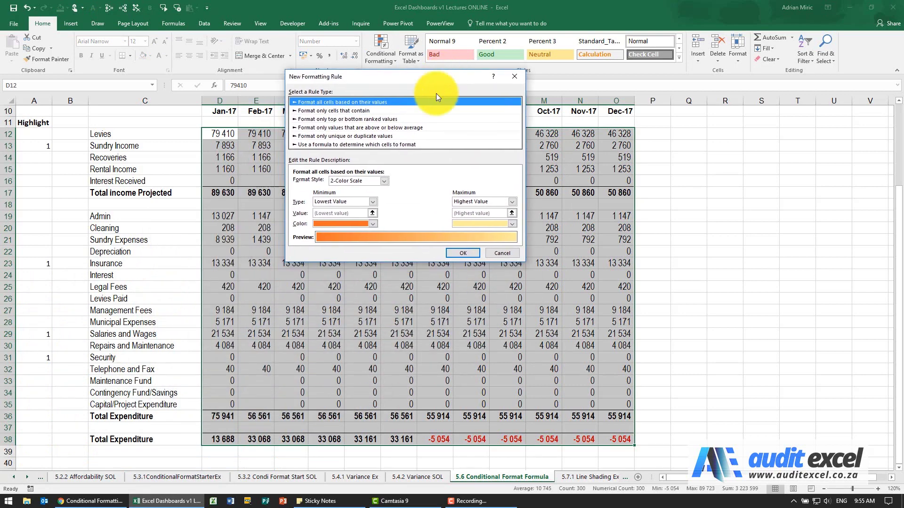
click(325, 144)
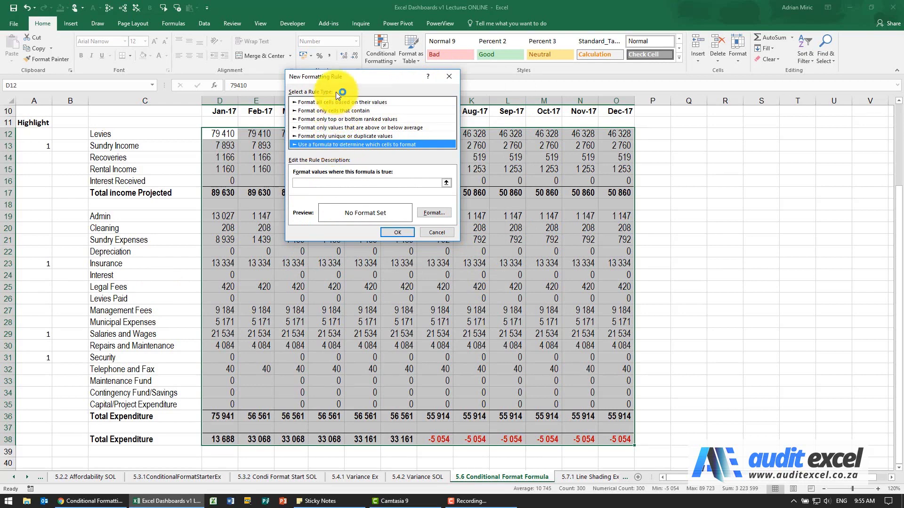
drag(339, 80, 520, 63)
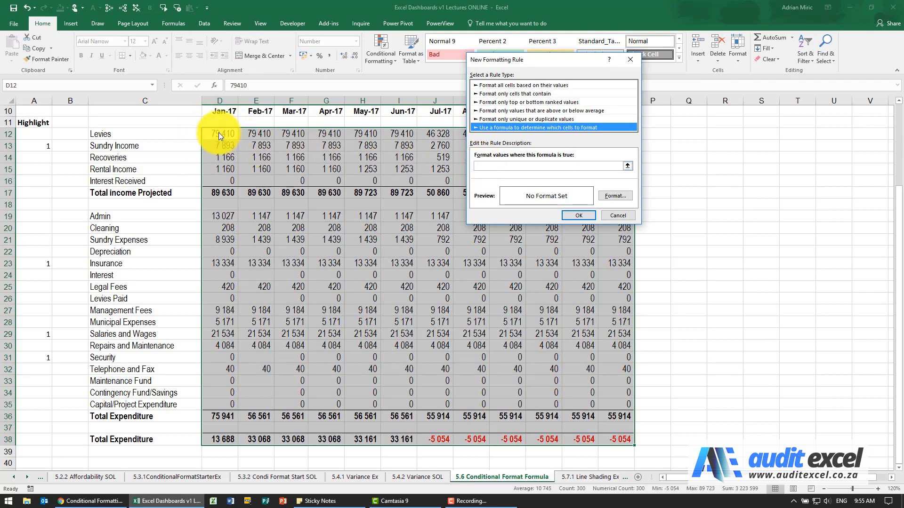
Enter =$A12=1 as the rule formula by referencing flag cell A12.
click(475, 167)
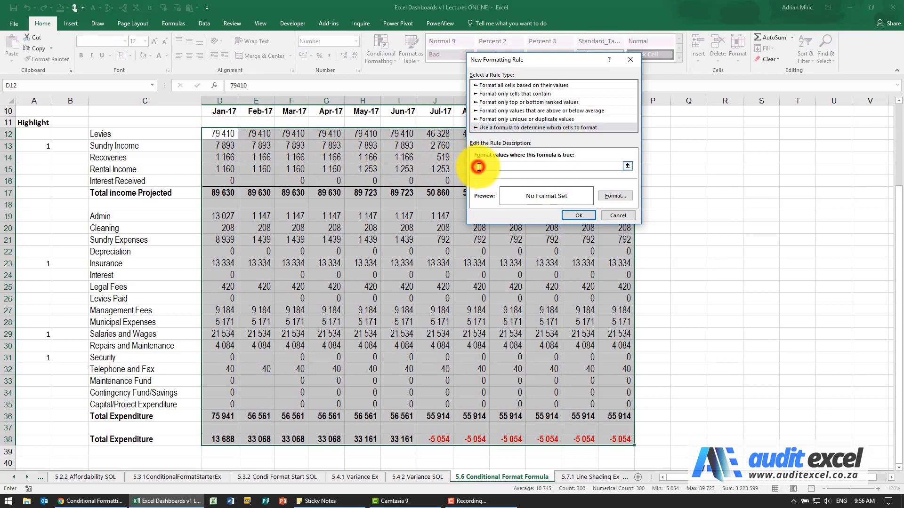
click(37, 135)
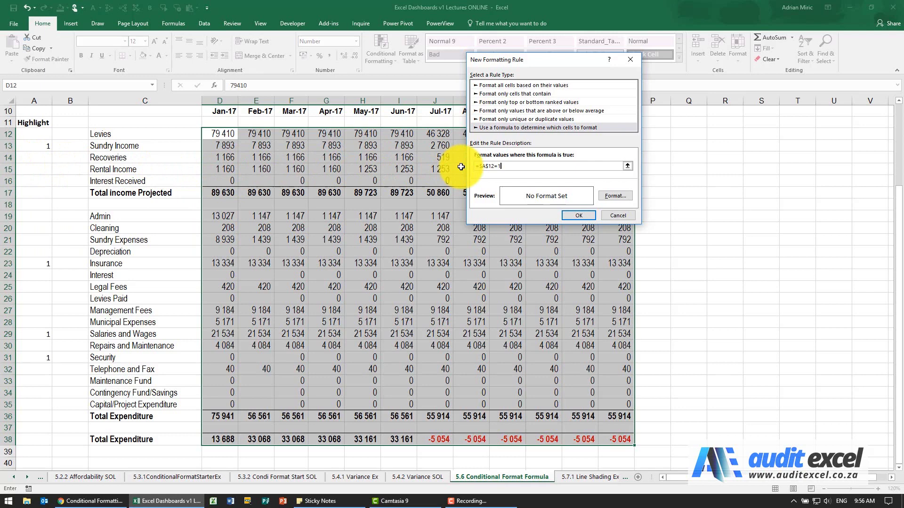
click(490, 167)
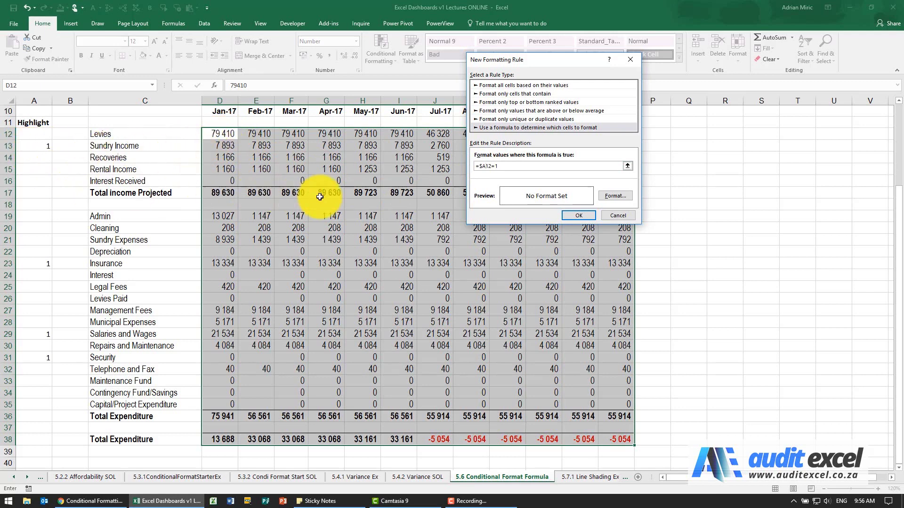
Give the rule a yellow fill and apply it to the figures.
click(612, 196)
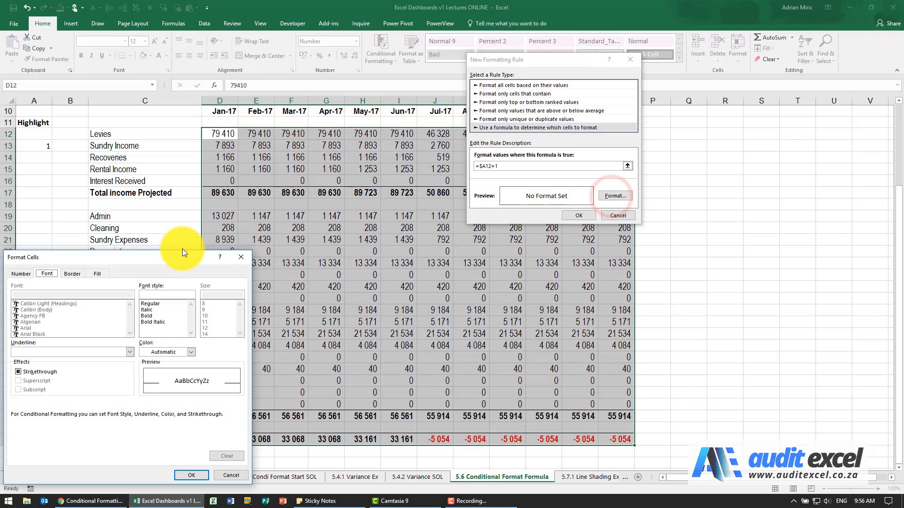
drag(159, 256, 380, 156)
click(315, 162)
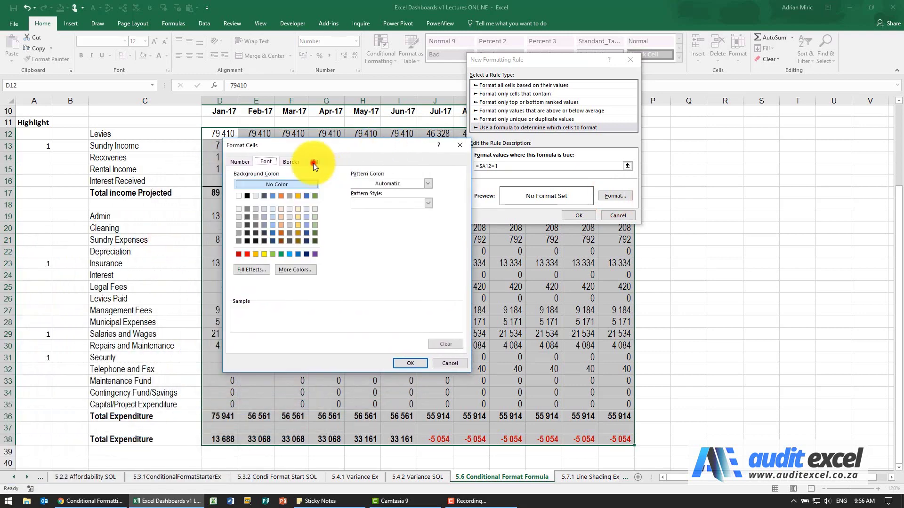
click(264, 254)
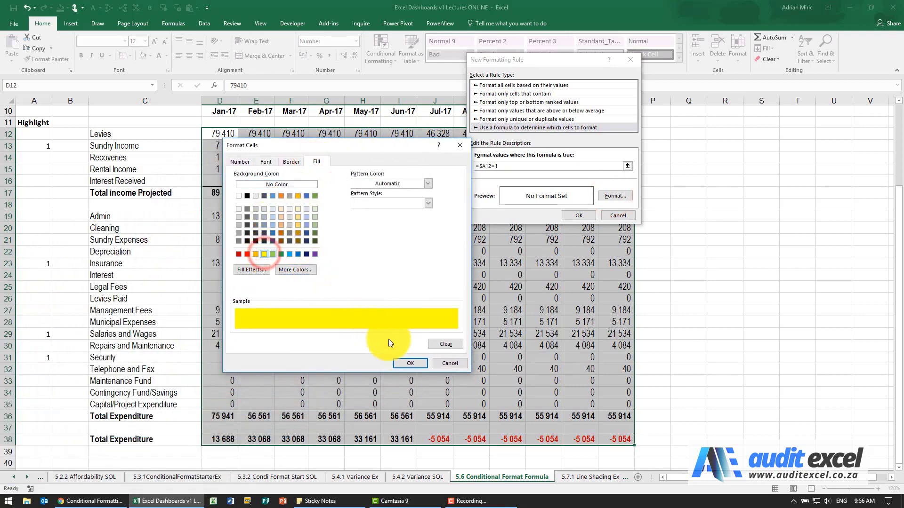
click(398, 359)
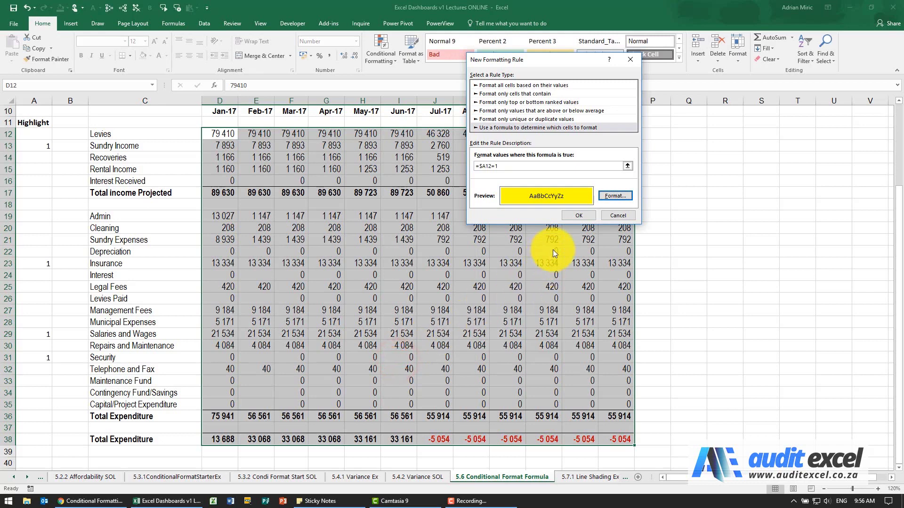
click(577, 216)
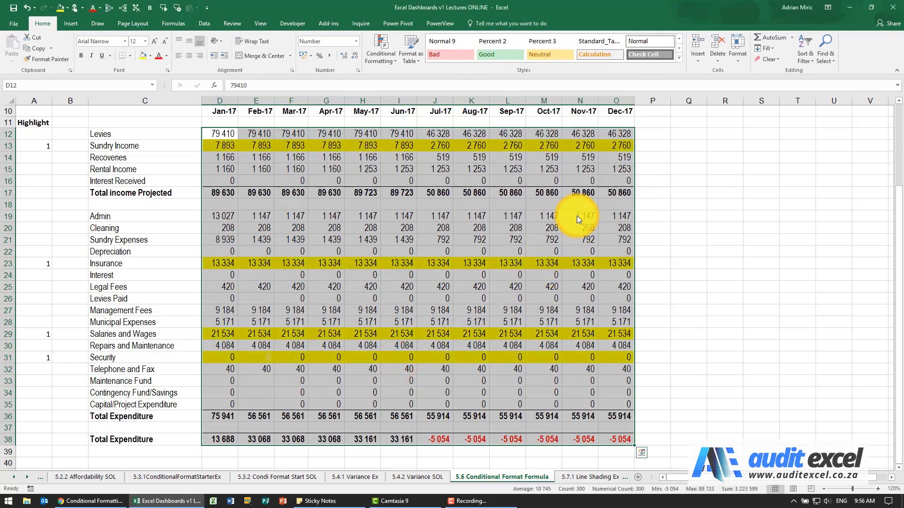
Flag Rental Income with 1 and delete the Sundry Income flag.
click(224, 145)
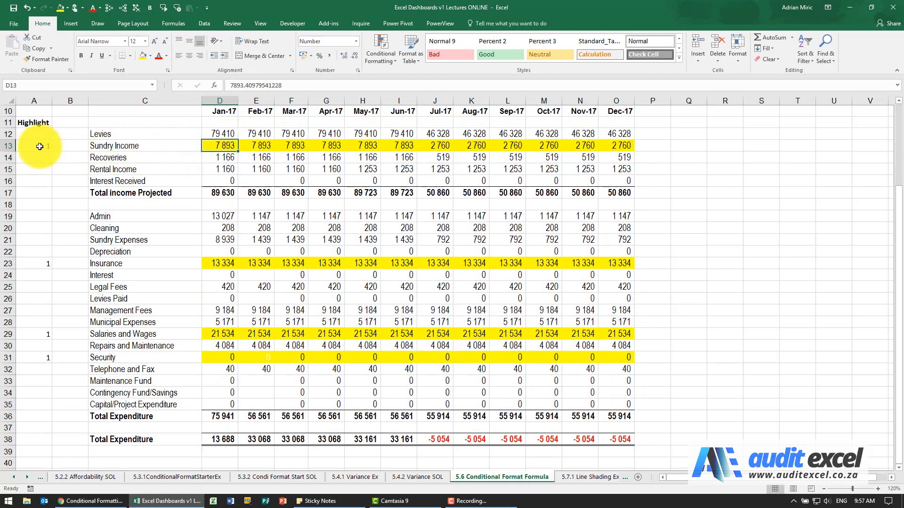
click(39, 171)
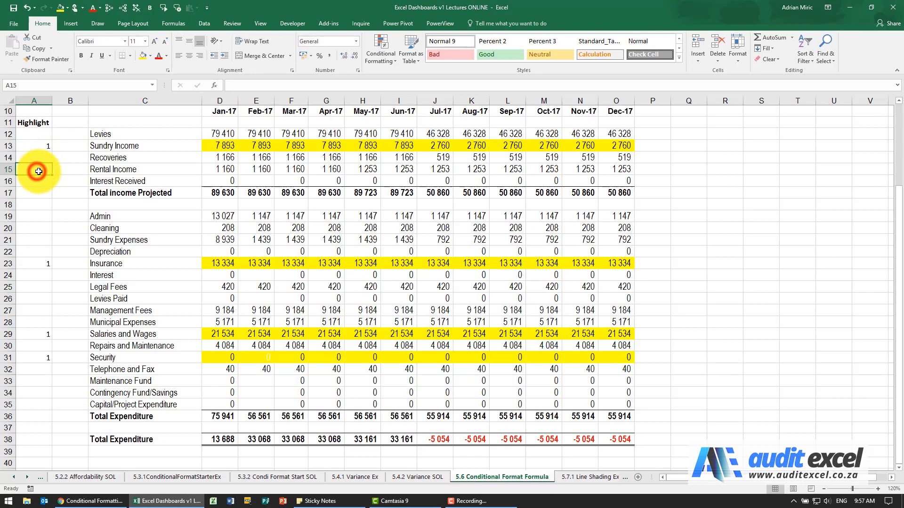
text(1)
key(ctrl+Return)
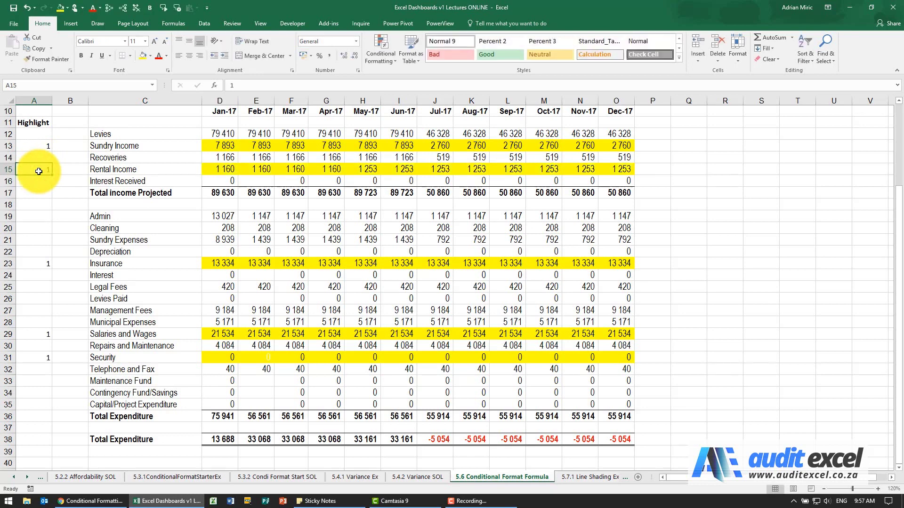
key(Up)
key(Up)
key(Up)
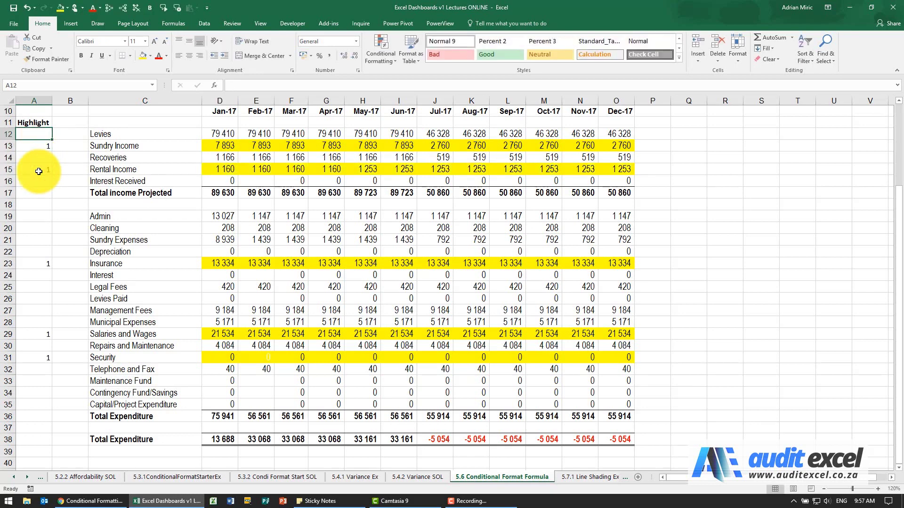
key(Down)
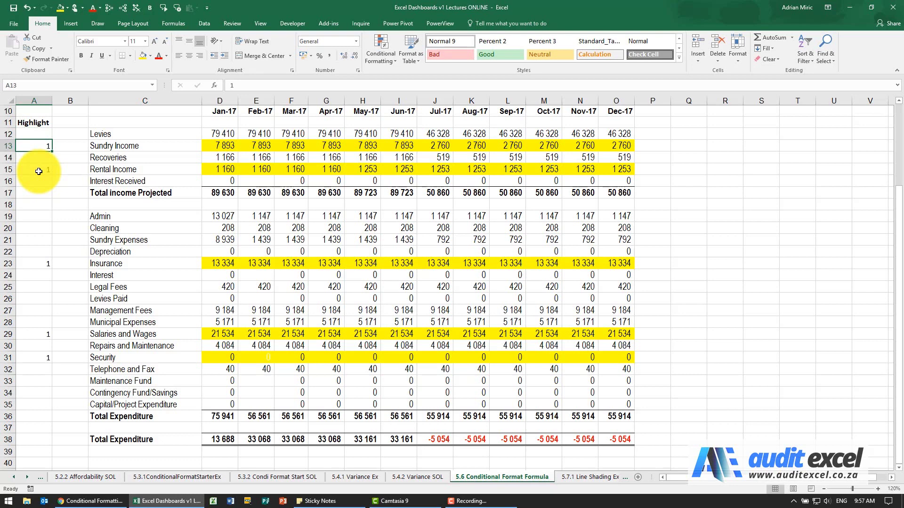
key(Delete)
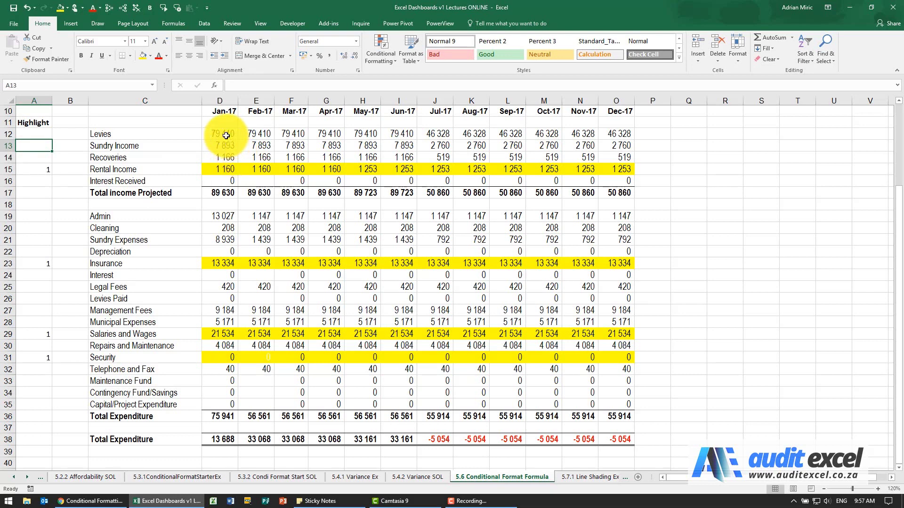
Select the income figures D12:O17 to check which rows are highlighted.
drag(226, 135, 622, 192)
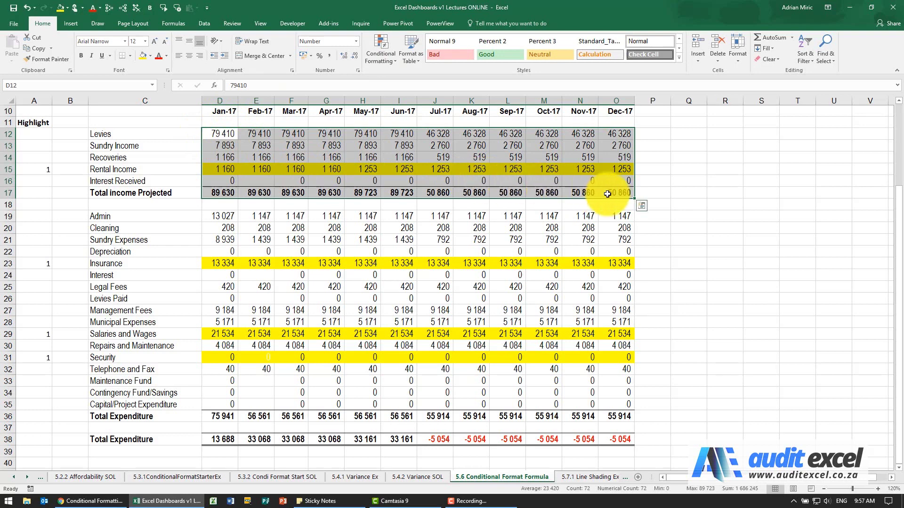
drag(614, 193, 224, 142)
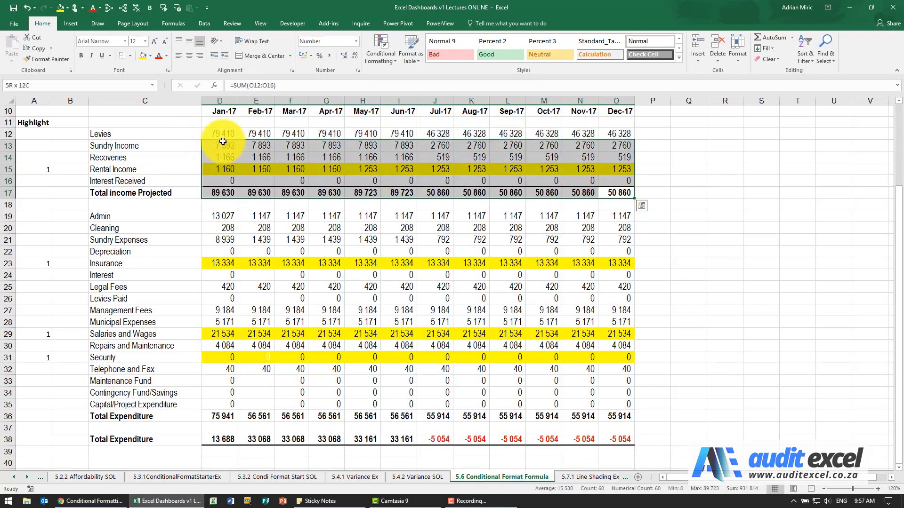
drag(223, 141, 223, 134)
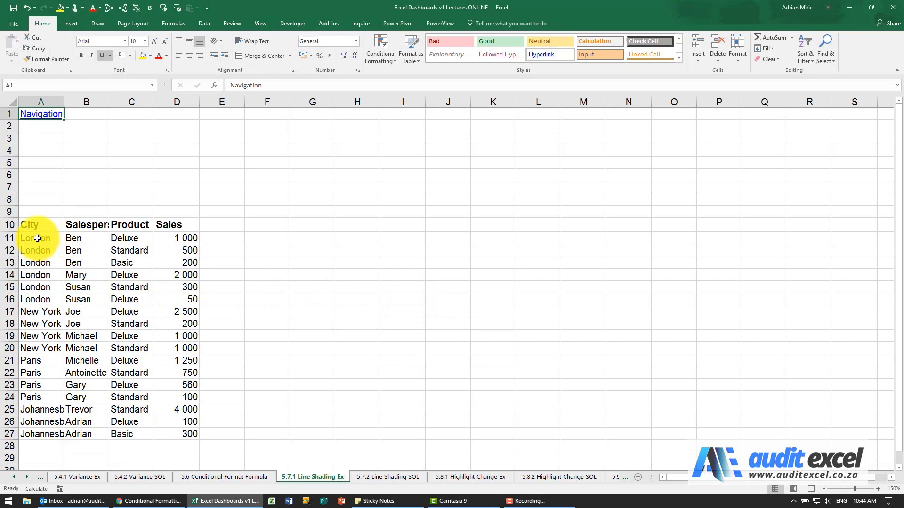
Compare the first London and New York rows, then zoom in on the 5.7.2 Line Shading SOL sheet.
drag(36, 238, 168, 234)
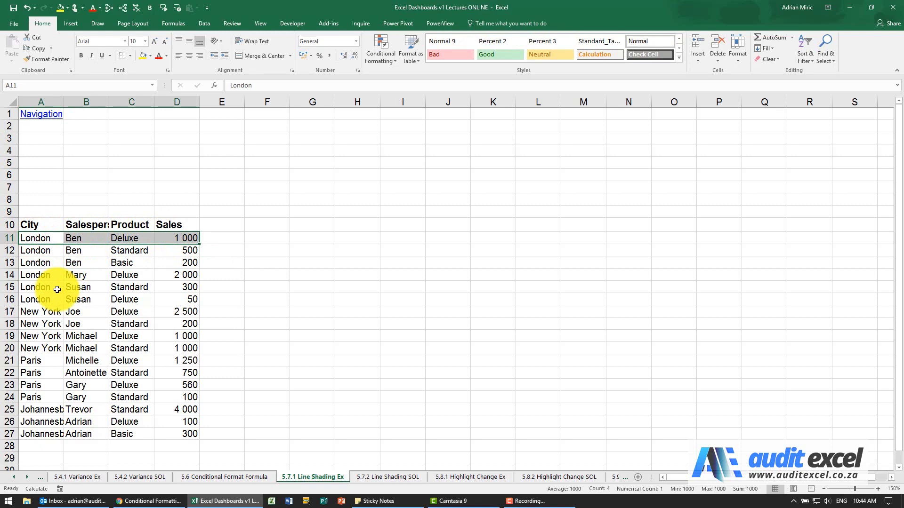
drag(44, 312, 179, 311)
click(377, 476)
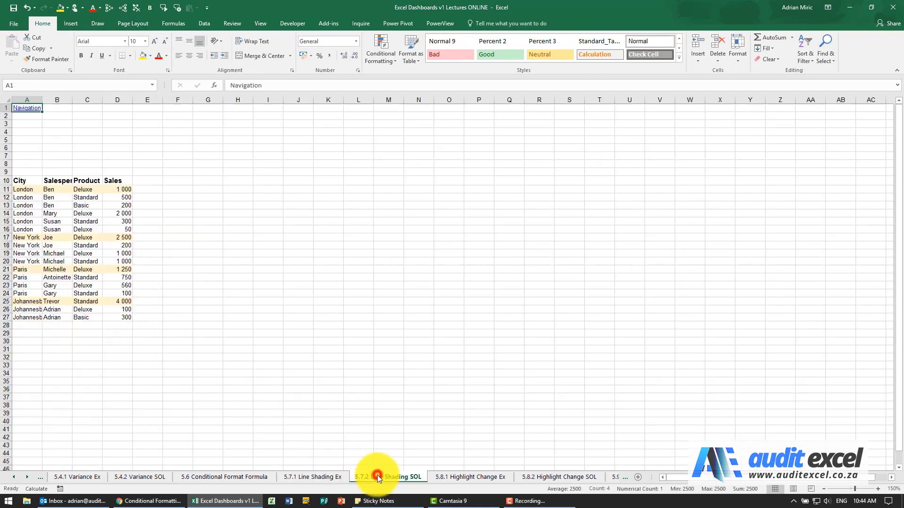
click(879, 489)
click(878, 490)
click(878, 489)
click(878, 489)
click(878, 489)
click(878, 490)
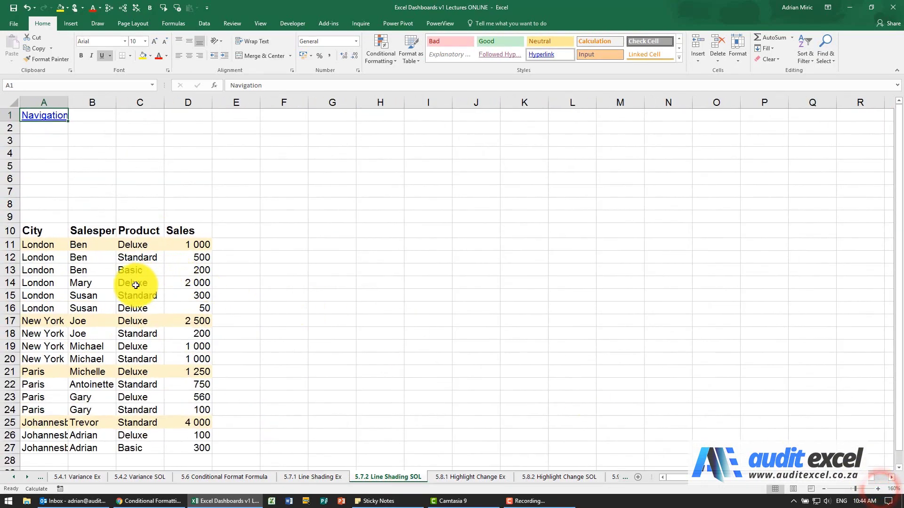
Change A17 to London and go back to the 5.7.1 Line Shading Ex sheet.
click(56, 324)
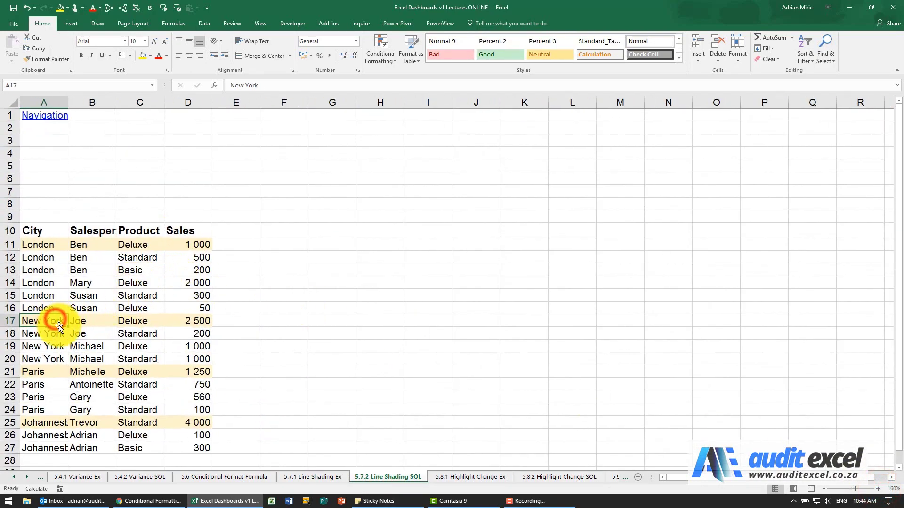
text(London)
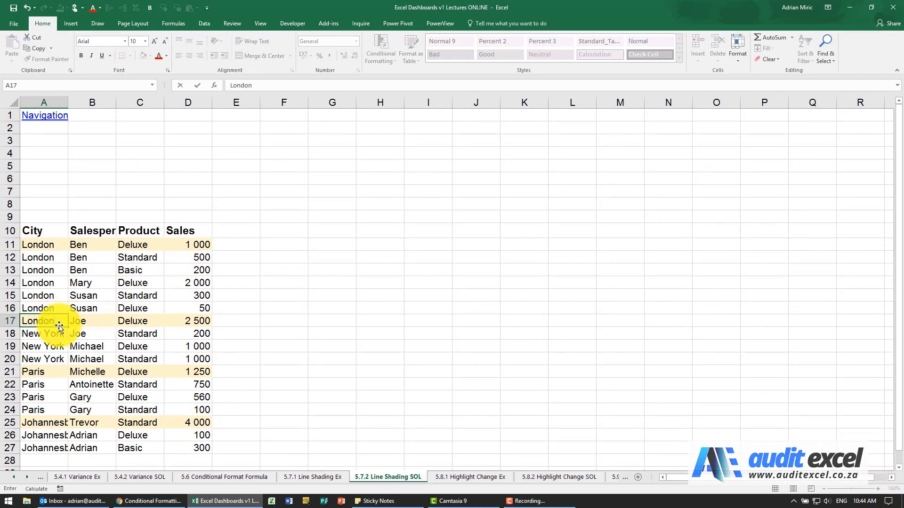
key(Return)
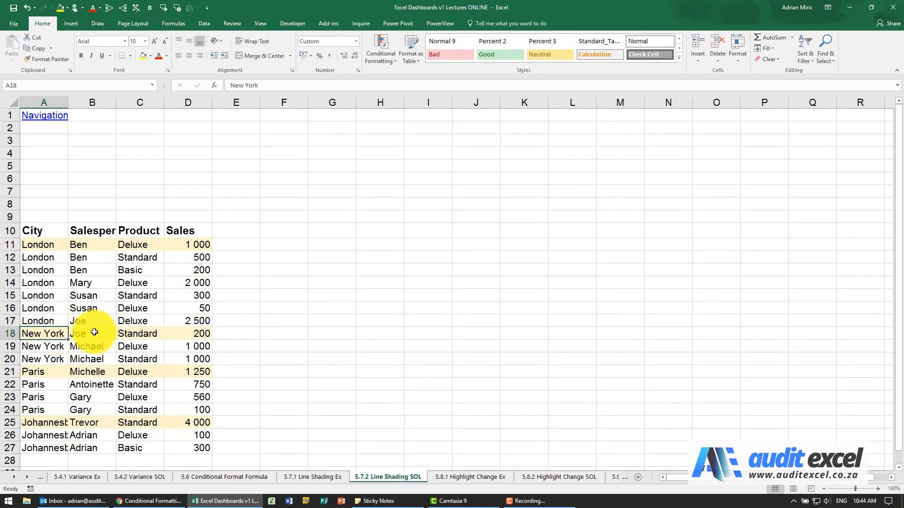
click(302, 473)
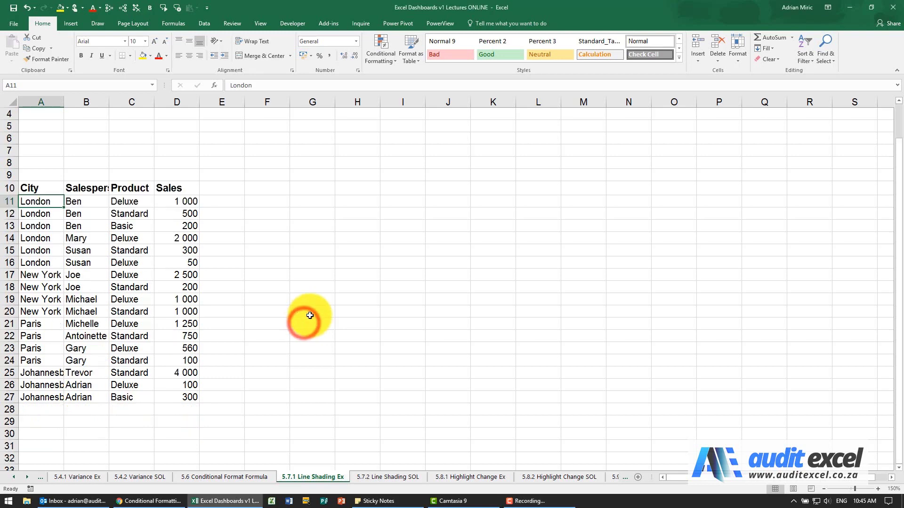
Select the sales table A11:D27 and open the Conditional Formatting menu.
click(43, 201)
drag(82, 210, 178, 398)
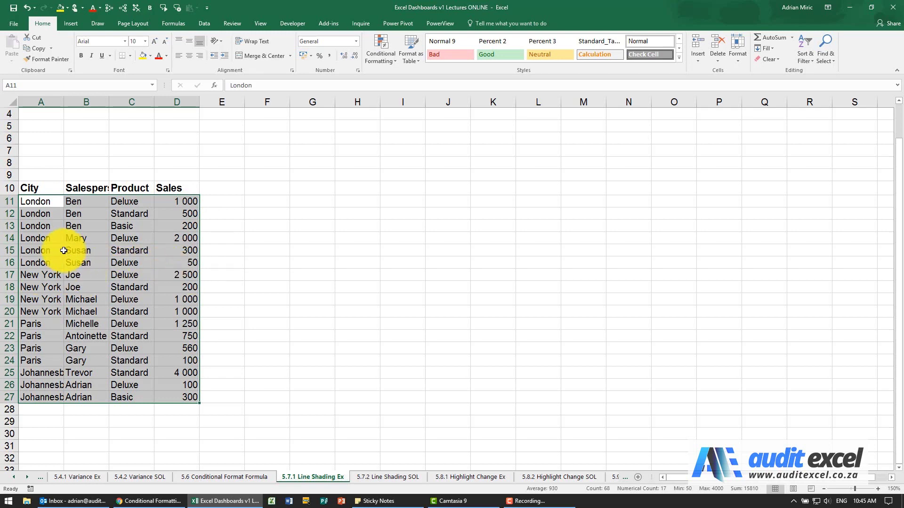
click(379, 51)
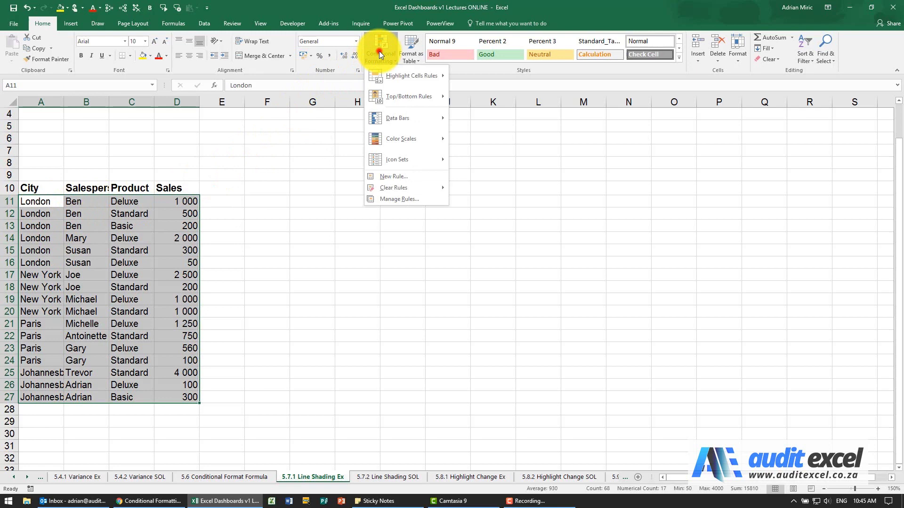
Create a formula rule =$A11<>$A$10 comparing each row's city with the one above.
click(399, 175)
click(463, 118)
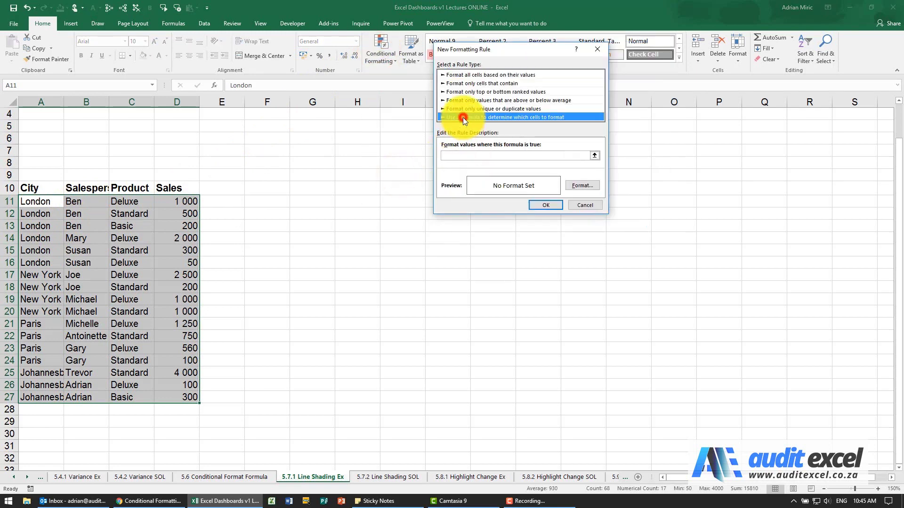
drag(472, 49, 265, 97)
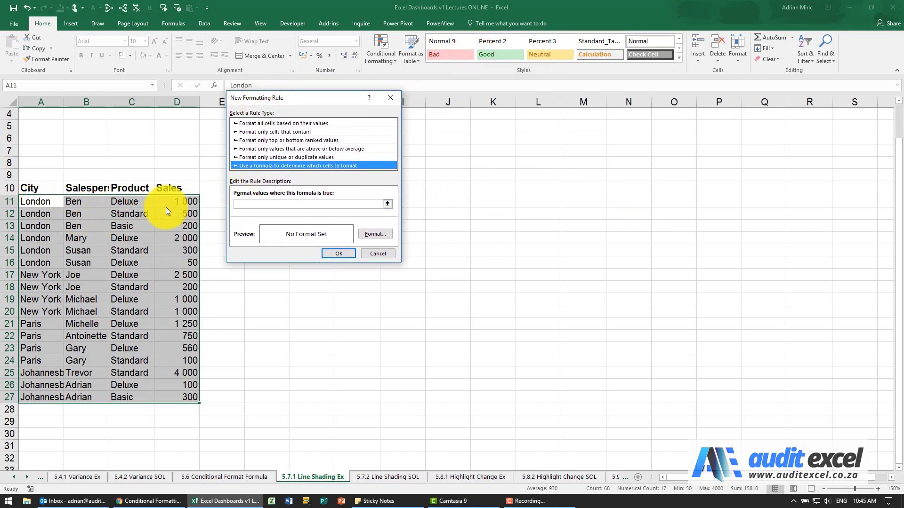
click(251, 205)
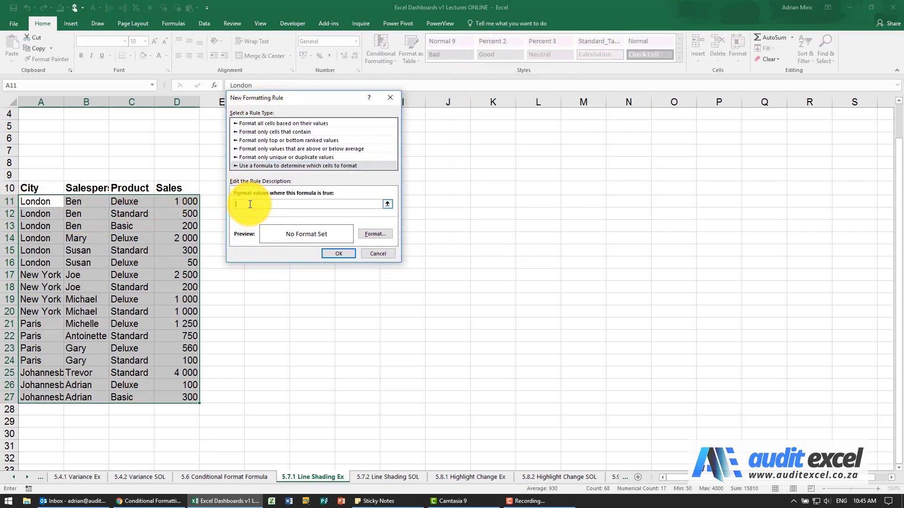
click(37, 204)
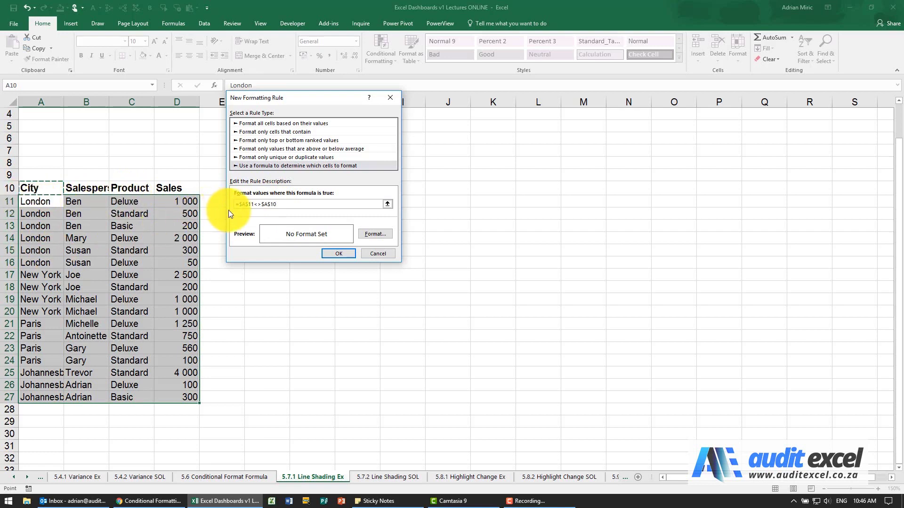
key(BackSpace)
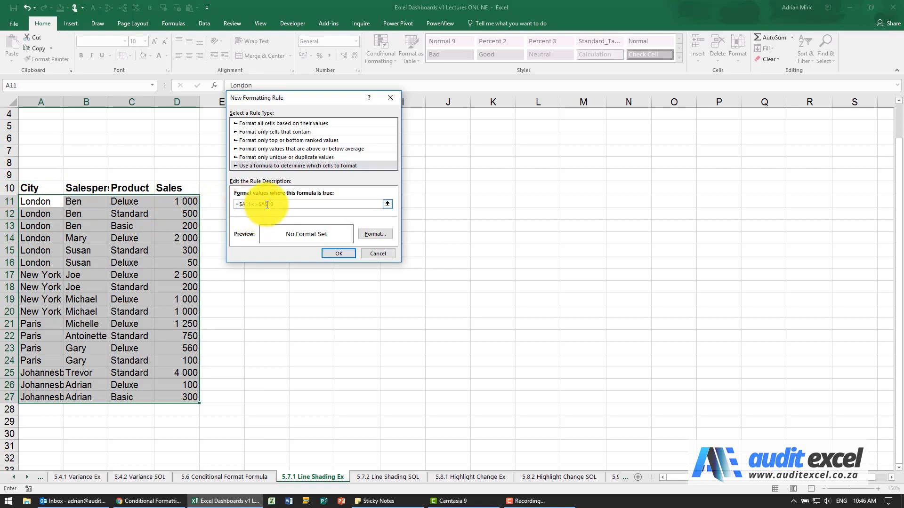
click(267, 204)
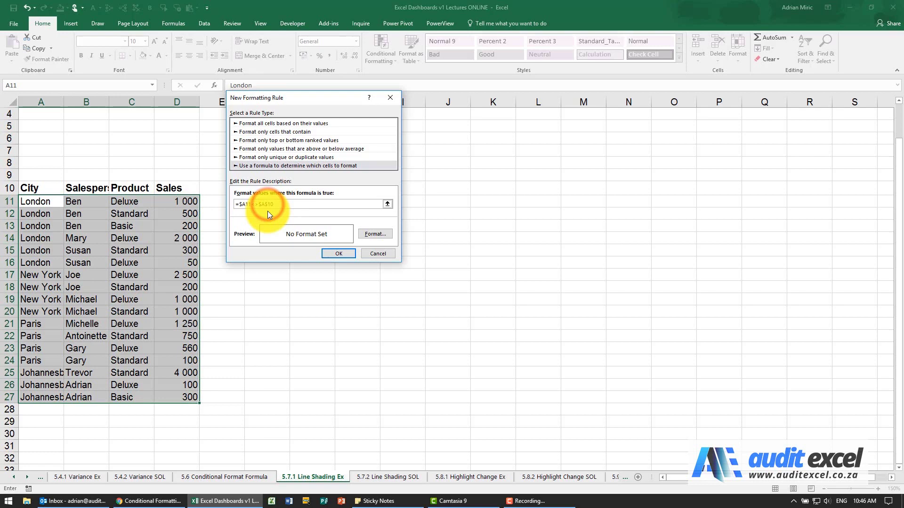
Apply a light orange fill to the rule, shading rows 11, 17, 21 and 25.
click(373, 234)
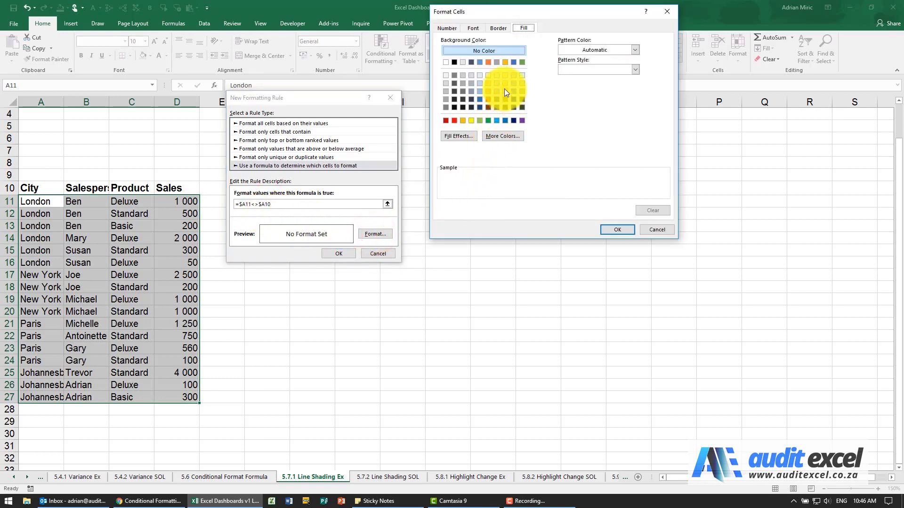
click(504, 77)
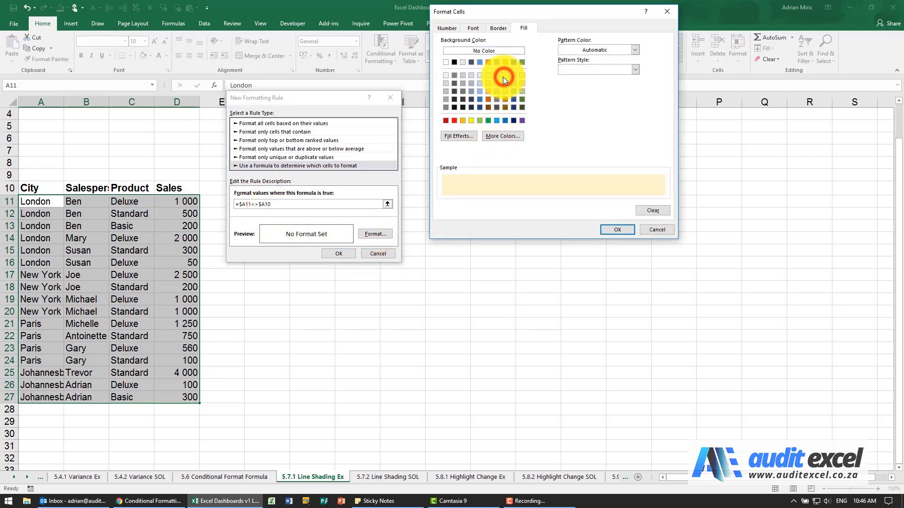
click(606, 230)
click(345, 253)
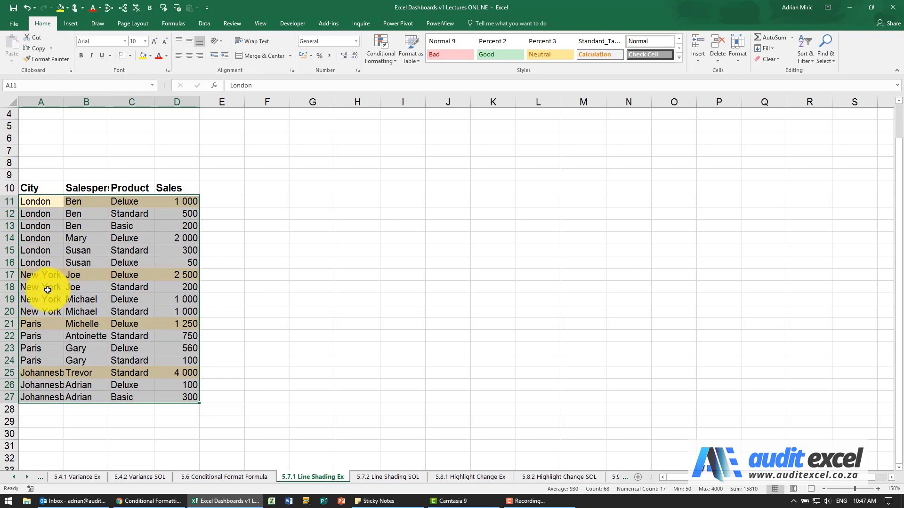
Enter New York in A16 using AutoComplete so the shading shifts to row 16.
click(49, 262)
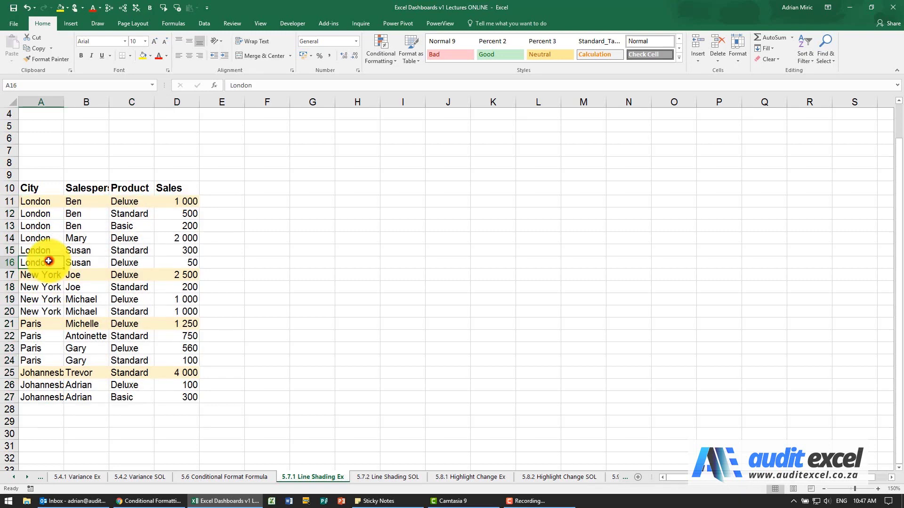
text(N)
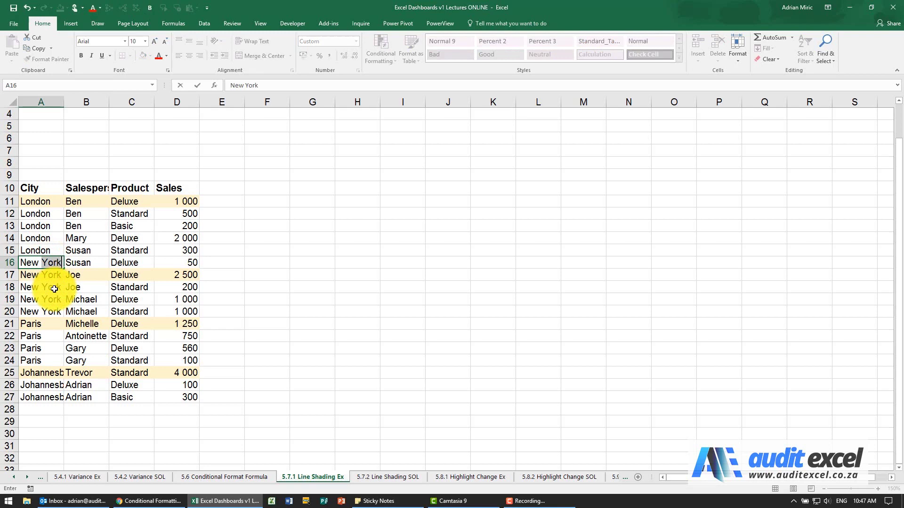
text(ew)
key(Return)
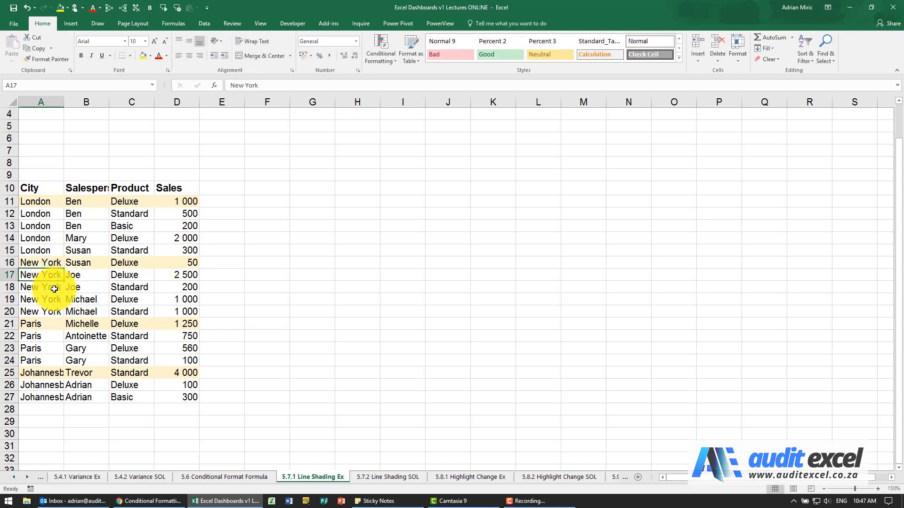